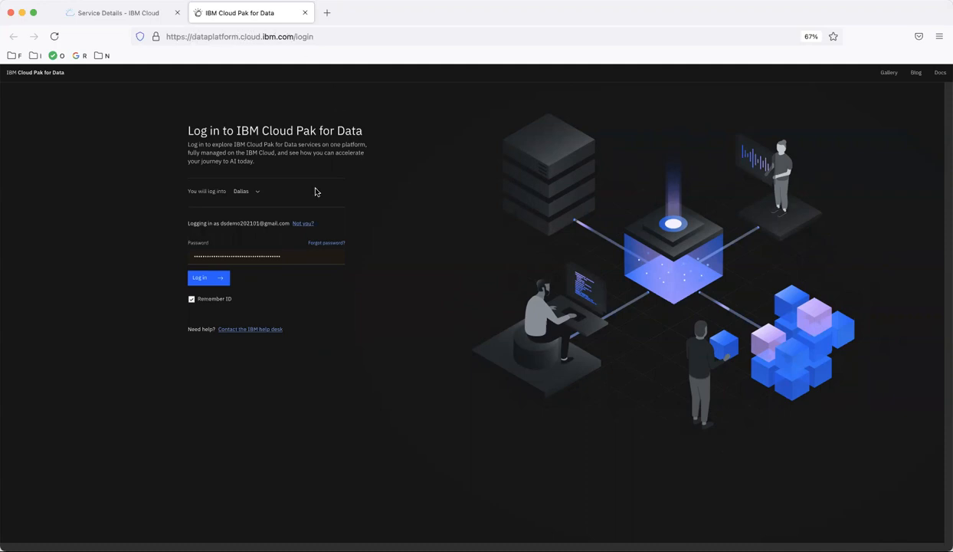
Log in with the account password and decline Firefox's offer to update the saved password
{"action": "left_click", "coordinate": [306, 256]}
{"action": "key", "text": "super+a"}
{"action": "key", "text": "BackSpace"}
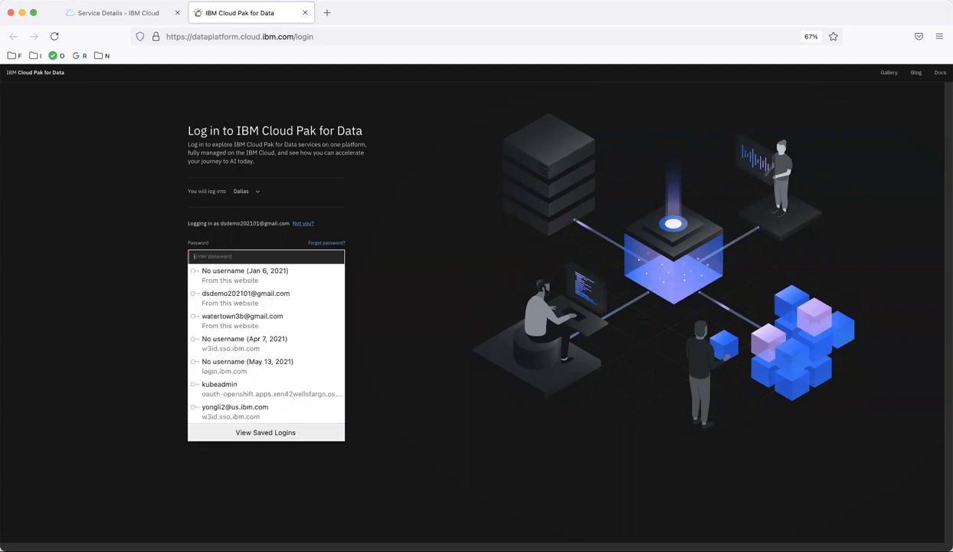
{"action": "type", "text": "*"}
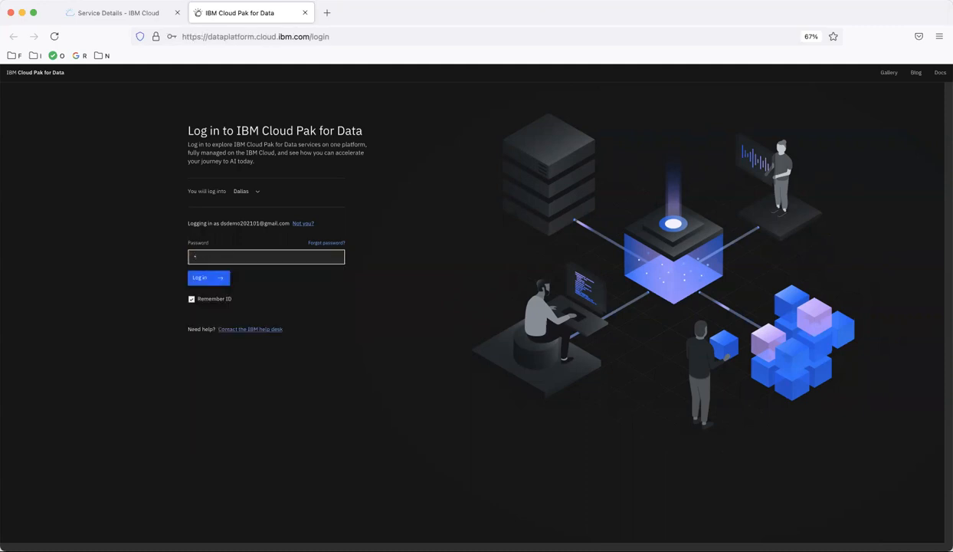
{"action": "type", "text": "***********"}
{"action": "left_click", "coordinate": [209, 278]}
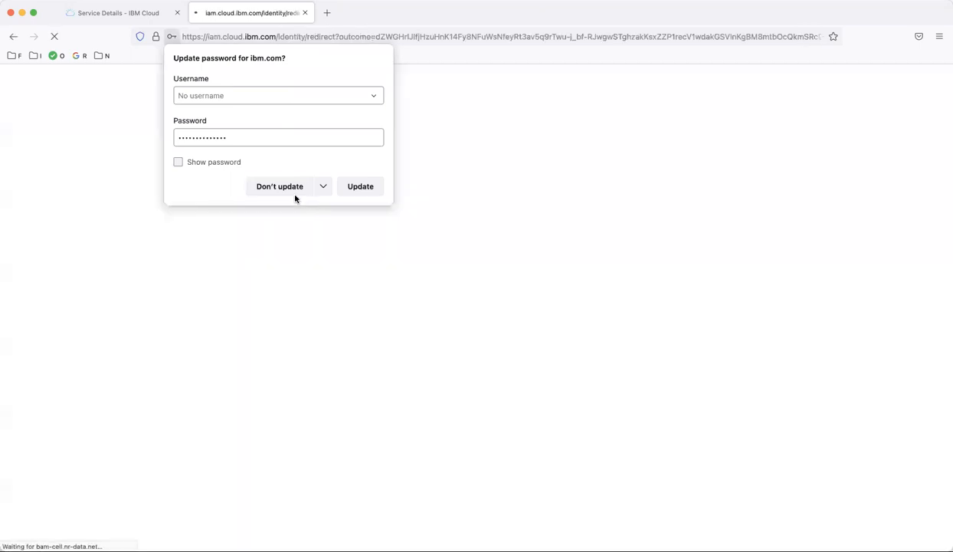
{"action": "left_click", "coordinate": [286, 192]}
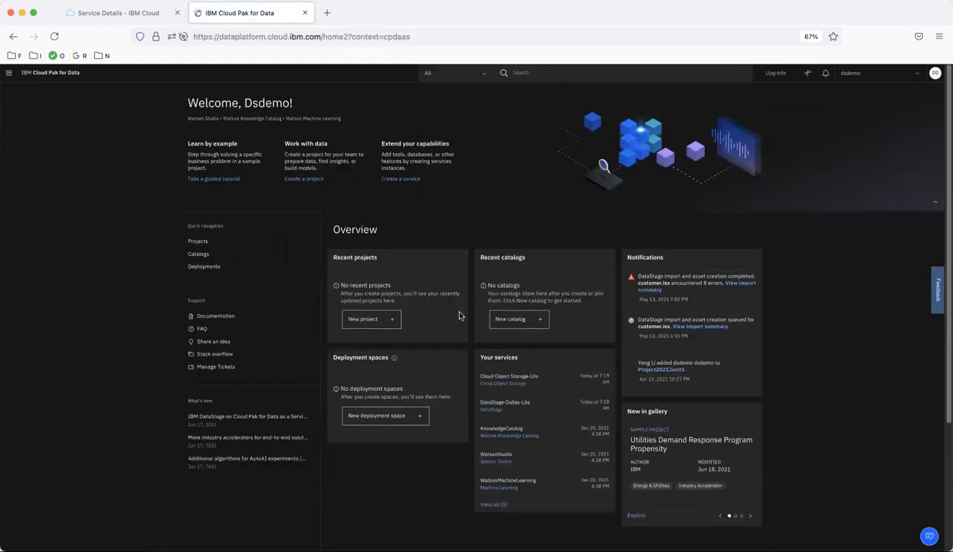
Go to View all projects under Projects in the navigation menu
{"action": "left_click", "coordinate": [8, 73]}
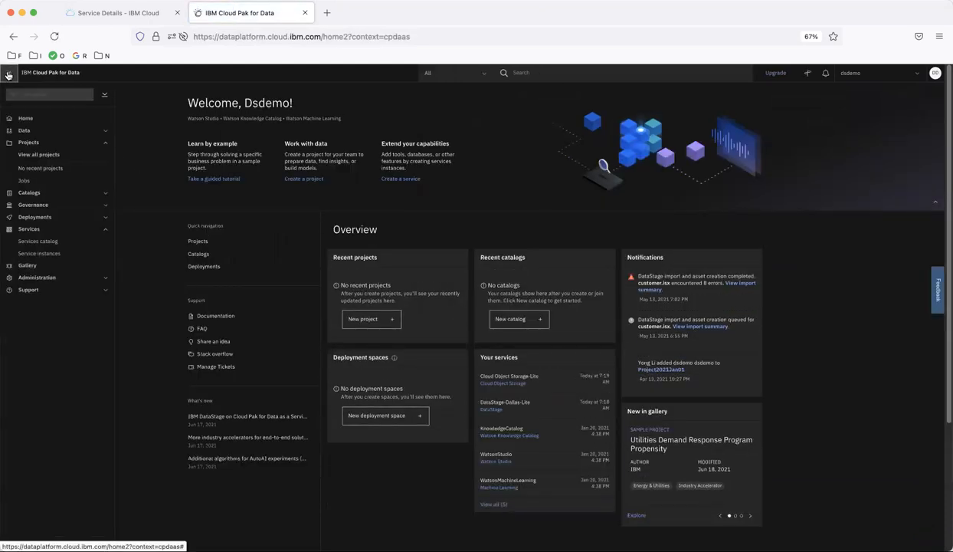
{"action": "left_click", "coordinate": [35, 144]}
{"action": "left_click", "coordinate": [33, 145]}
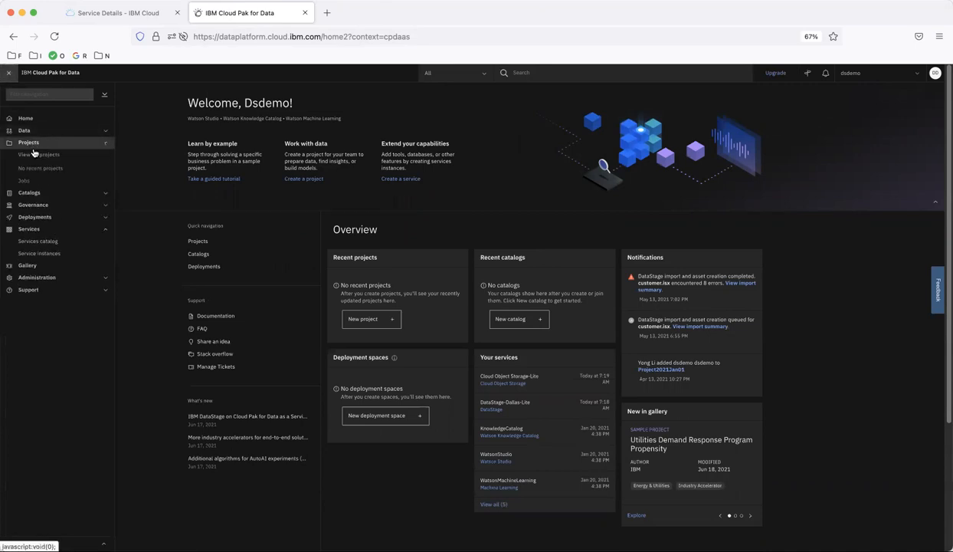
{"action": "left_click", "coordinate": [36, 155]}
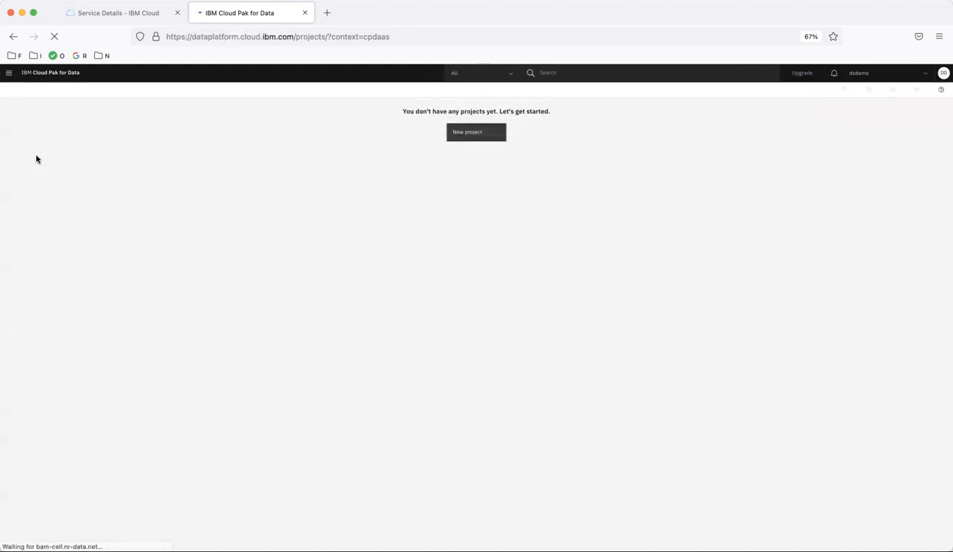
Start an empty project named Project2021 with the description 'This is the first project to demo how to use DataStage.'
{"action": "left_click", "coordinate": [474, 135]}
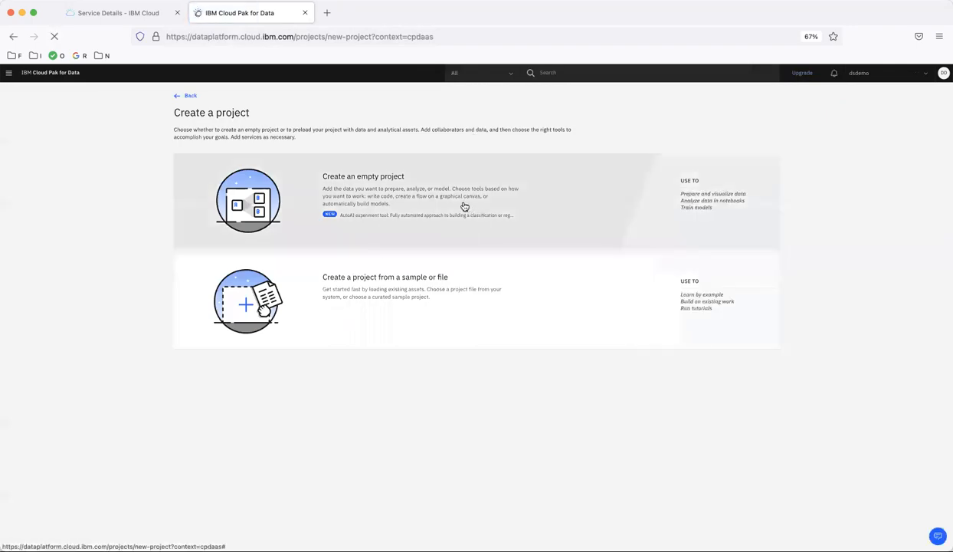
{"action": "left_click", "coordinate": [418, 209]}
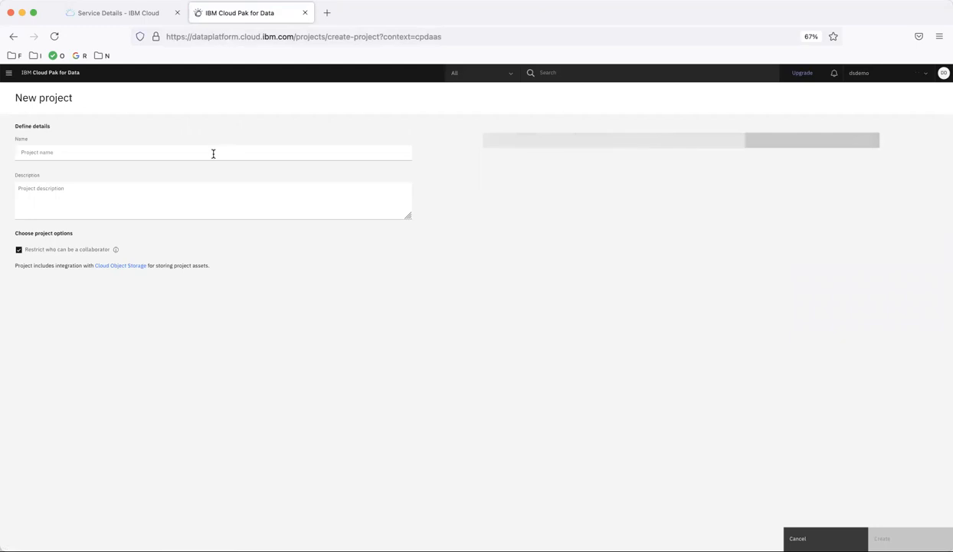
{"action": "left_click", "coordinate": [213, 153]}
{"action": "type", "text": "Proj"}
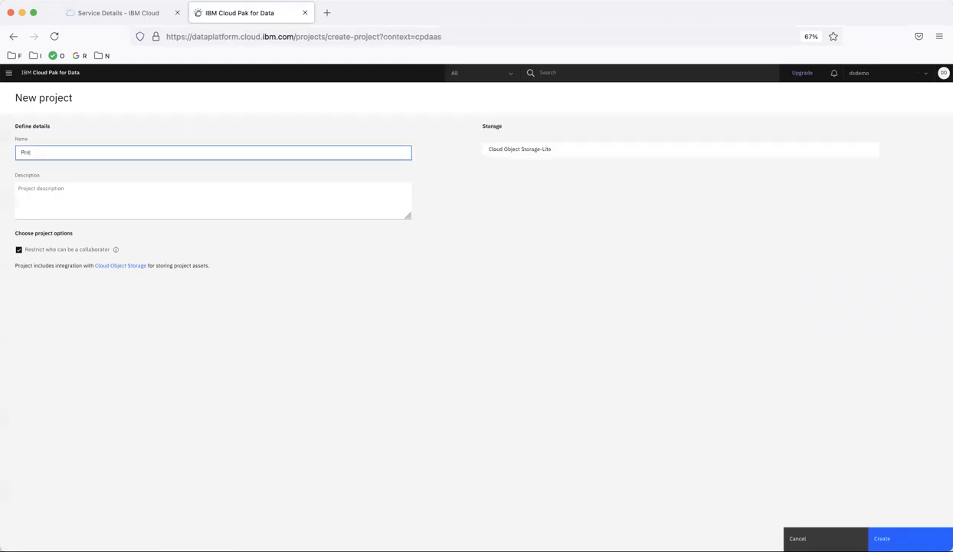
{"action": "type", "text": "ect2021"}
{"action": "left_click", "coordinate": [166, 202]}
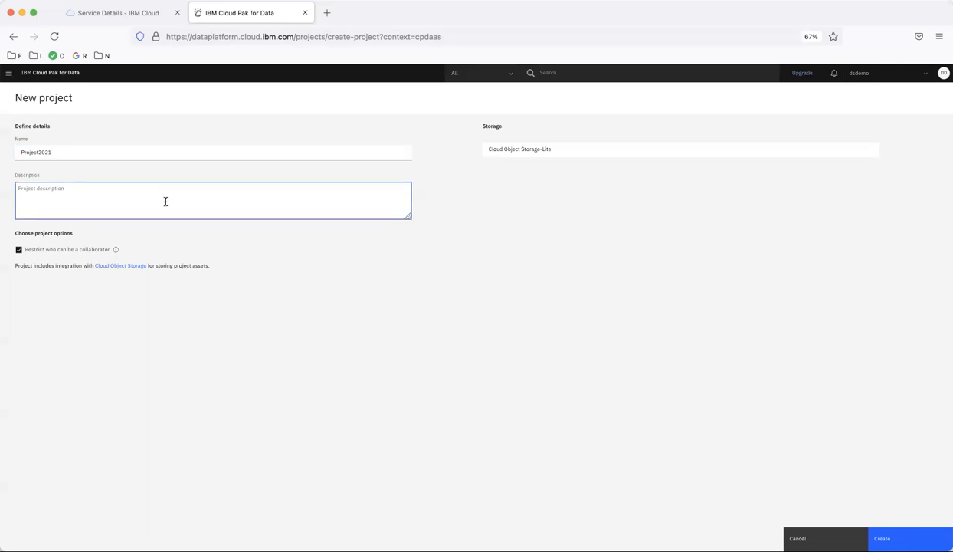
{"action": "type", "text": "This is the first project to demo how to use DataStage"}
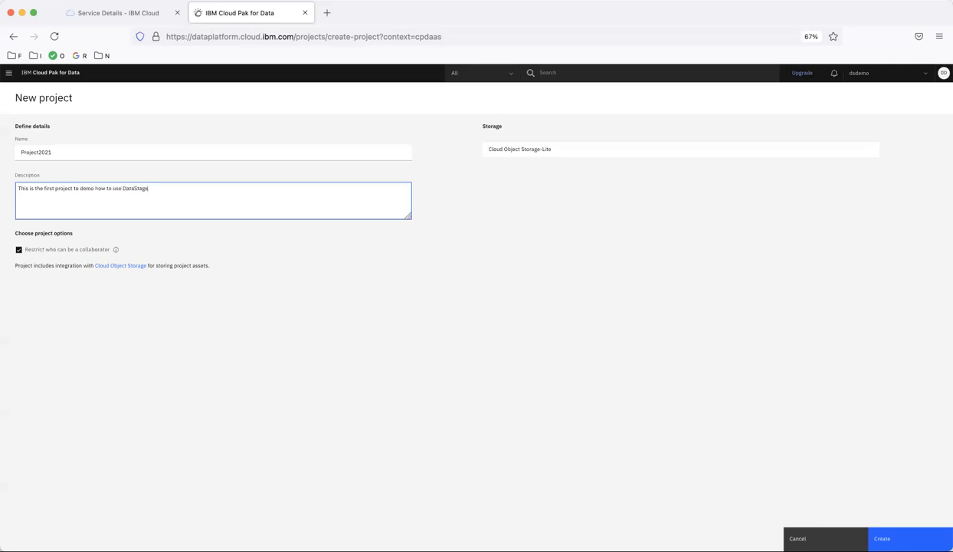
{"action": "type", "text": "."}
Create Project2021 and view its Assets page
{"action": "left_click", "coordinate": [882, 539]}
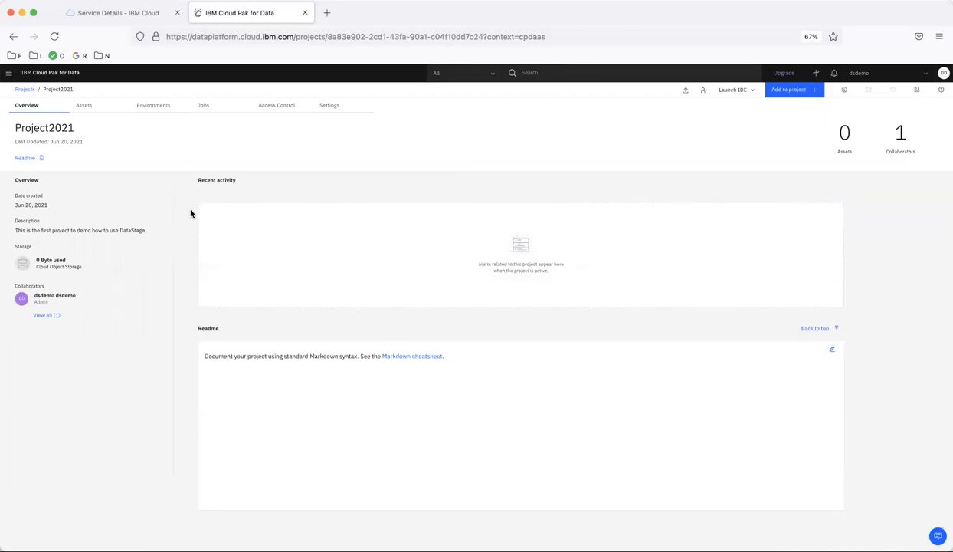
{"action": "left_click", "coordinate": [86, 107]}
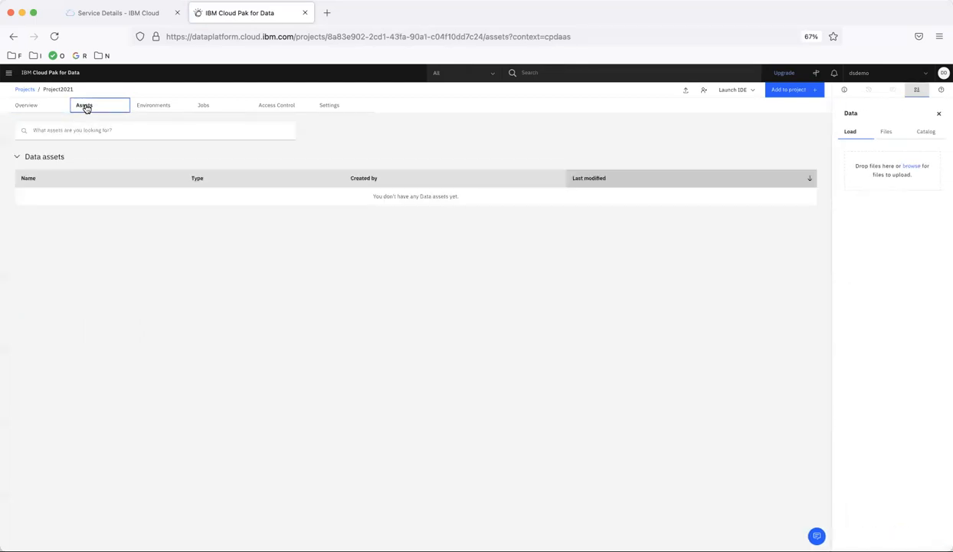
Add a new asset to Project2021, choosing the DataStage flow type
{"action": "left_click", "coordinate": [787, 93]}
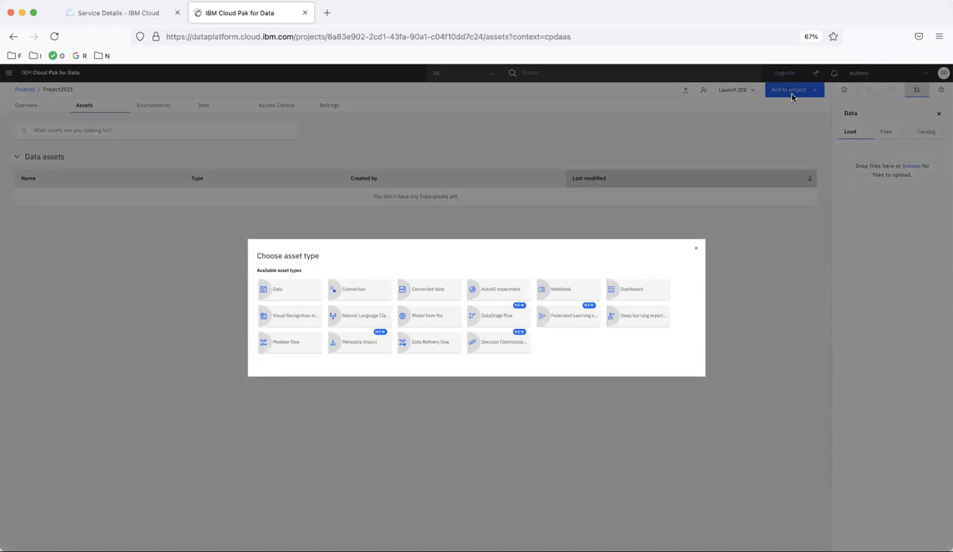
{"action": "left_click", "coordinate": [495, 320]}
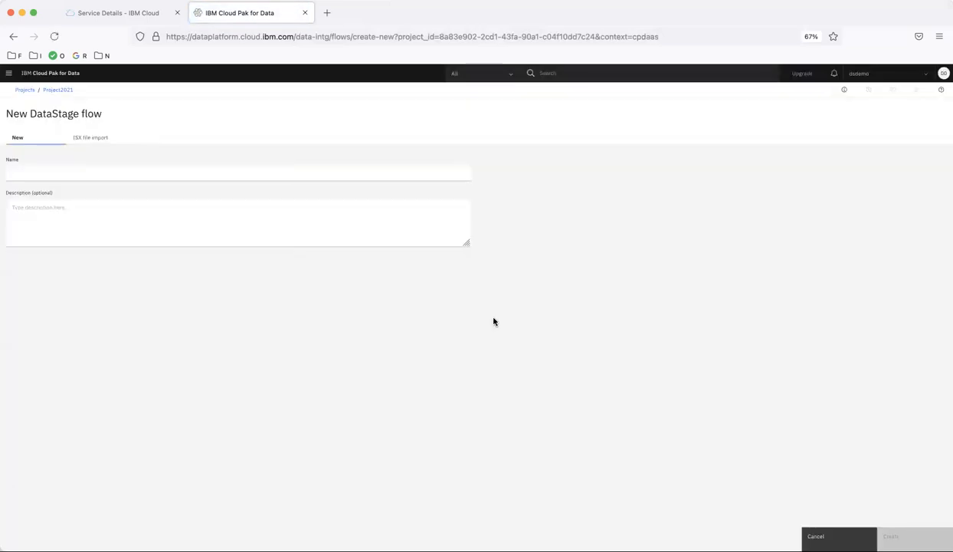
Name the new DataStage flow MyJobZero and create it
{"action": "left_click", "coordinate": [74, 175]}
{"action": "type", "text": "MyJob"}
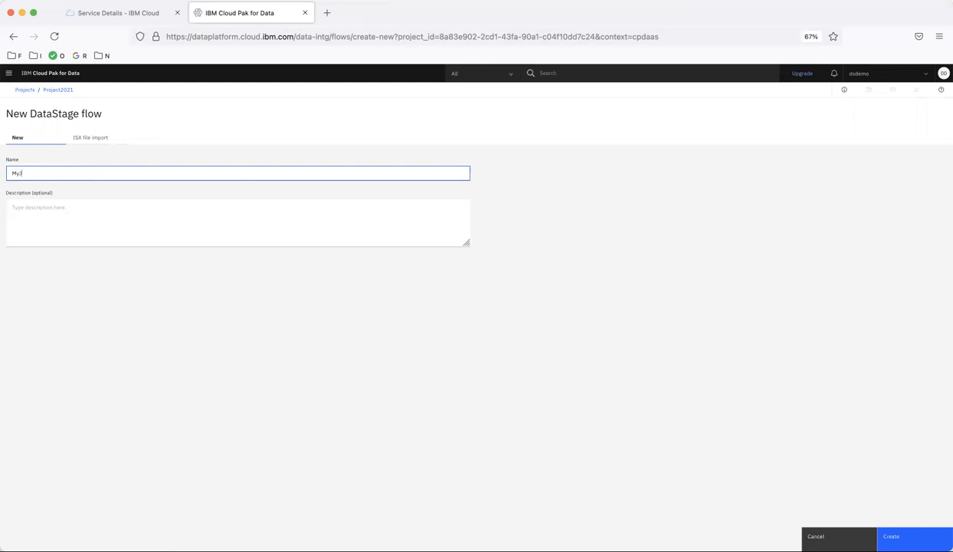
{"action": "key", "text": "BackSpace"}
{"action": "key", "text": "BackSpace"}
{"action": "key", "text": "BackSpace"}
{"action": "type", "text": "JobZero"}
{"action": "left_click", "coordinate": [185, 218]}
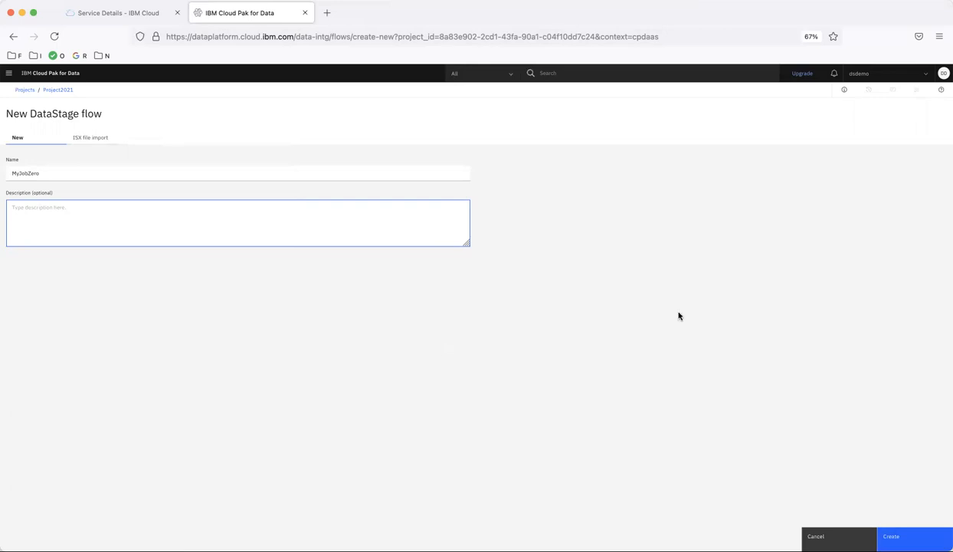
{"action": "left_click", "coordinate": [917, 529]}
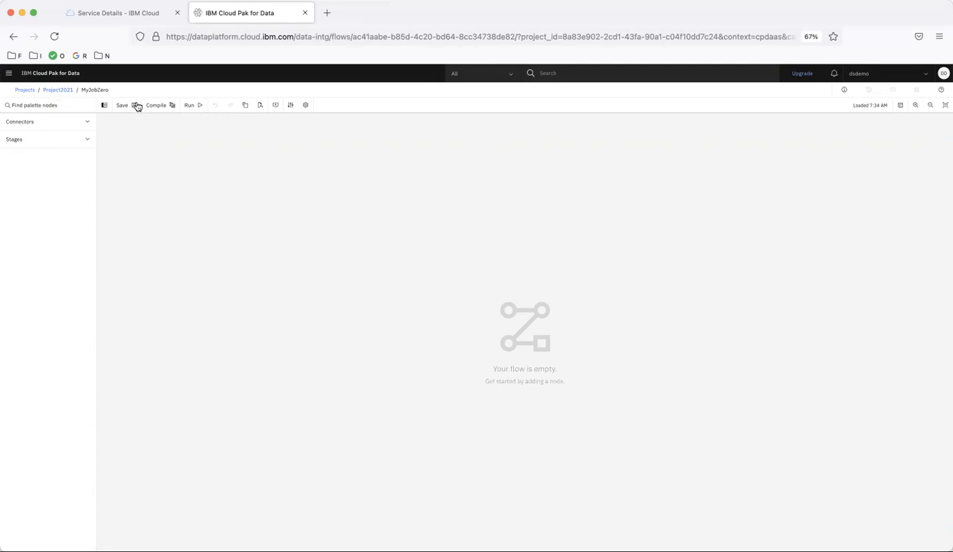
Place a Row Generator and a Peek stage on the canvas and connect them with Link_1
{"action": "left_click", "coordinate": [58, 127]}
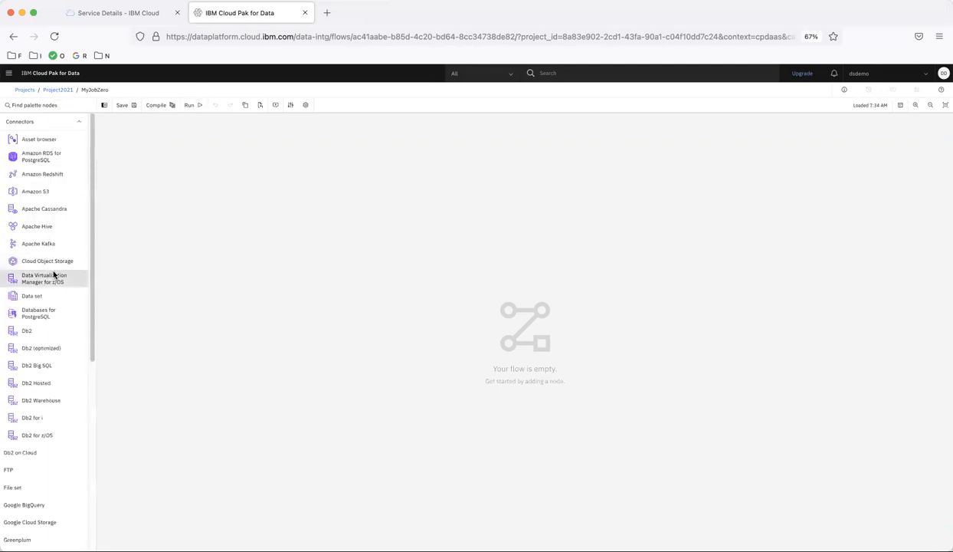
{"action": "scroll", "coordinate": [54, 275], "scroll_direction": "down", "scroll_amount": 10}
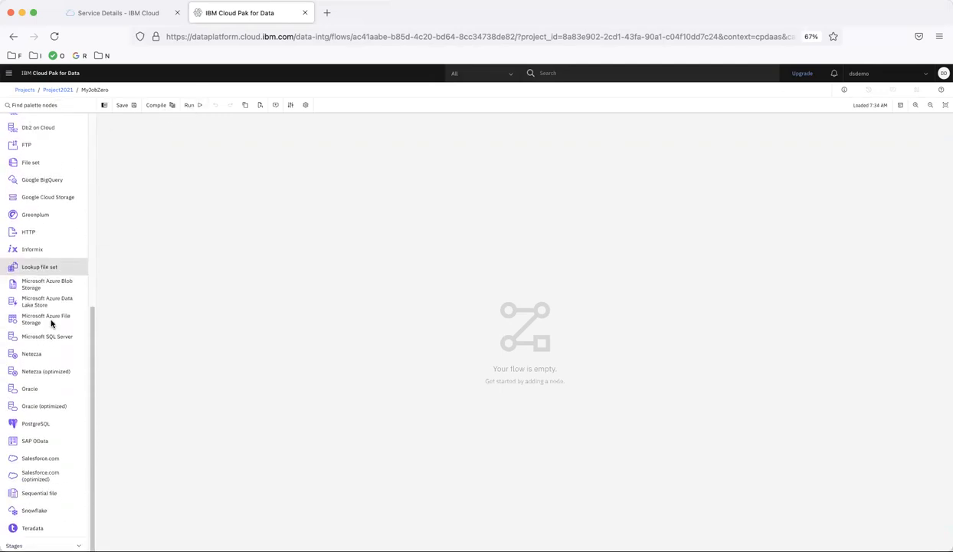
{"action": "left_click", "coordinate": [31, 545]}
{"action": "scroll", "coordinate": [31, 544], "scroll_direction": "down", "scroll_amount": 15}
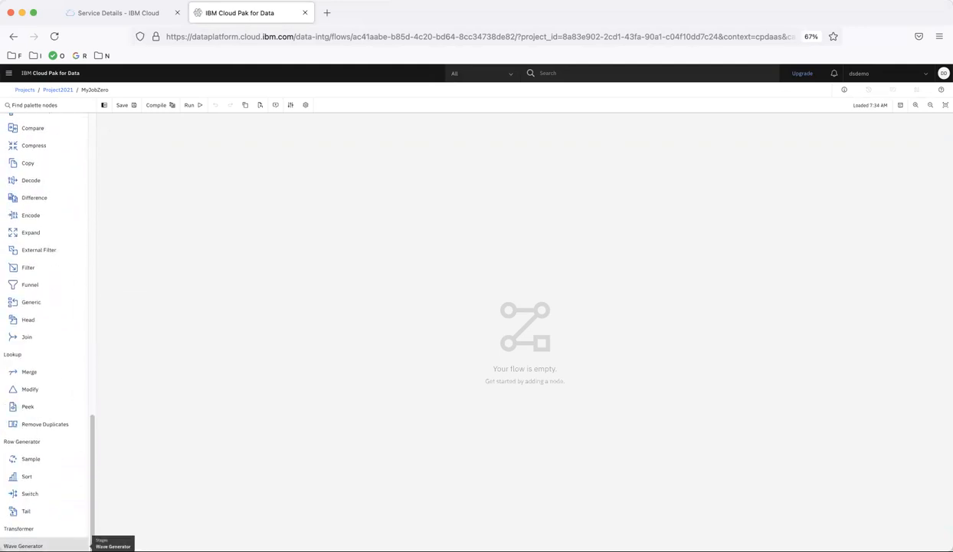
{"action": "left_click_drag", "start_coordinate": [36, 445], "coordinate": [225, 228]}
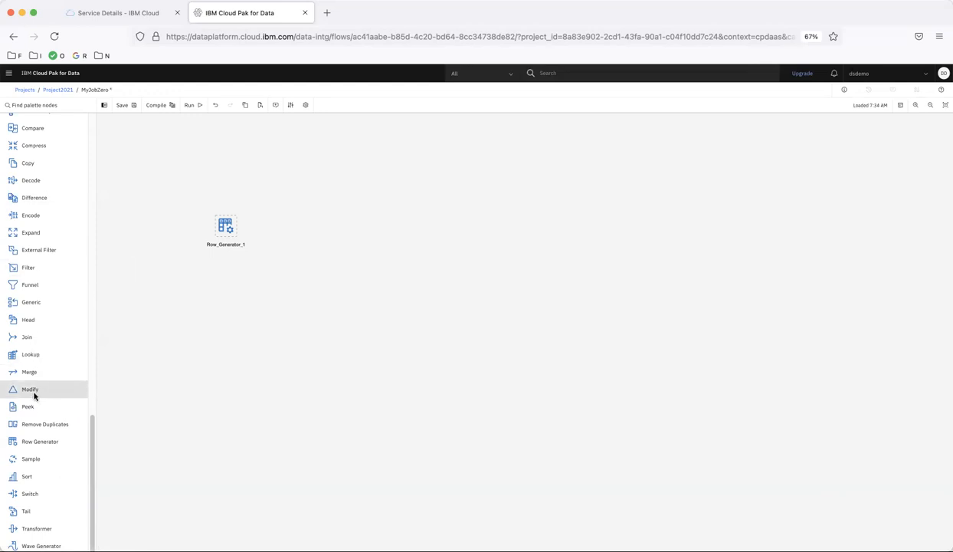
{"action": "left_click_drag", "start_coordinate": [27, 408], "coordinate": [353, 232]}
{"action": "left_click_drag", "start_coordinate": [240, 226], "coordinate": [355, 226]}
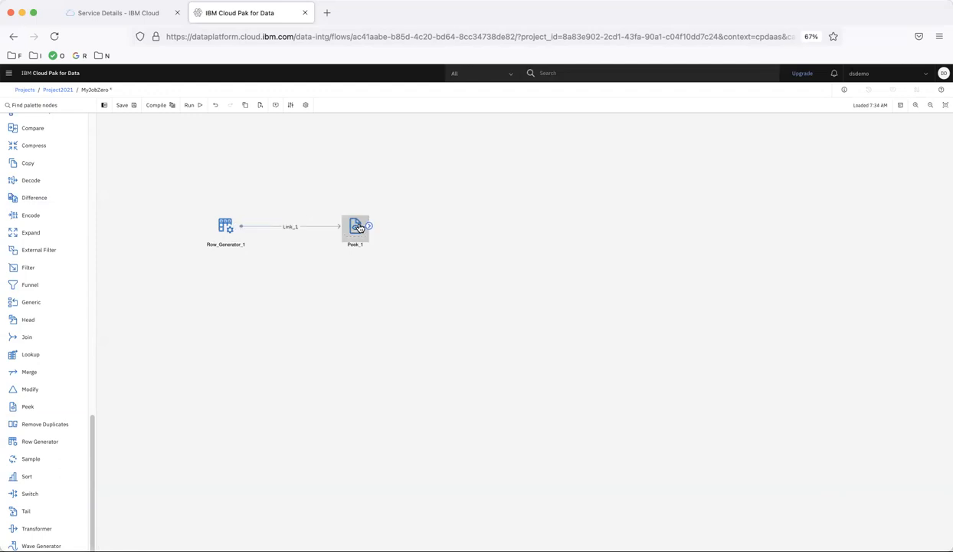
Open Row_Generator_1's output column editor and add three new columns
{"action": "double_click", "coordinate": [227, 228]}
{"action": "left_click", "coordinate": [807, 165]}
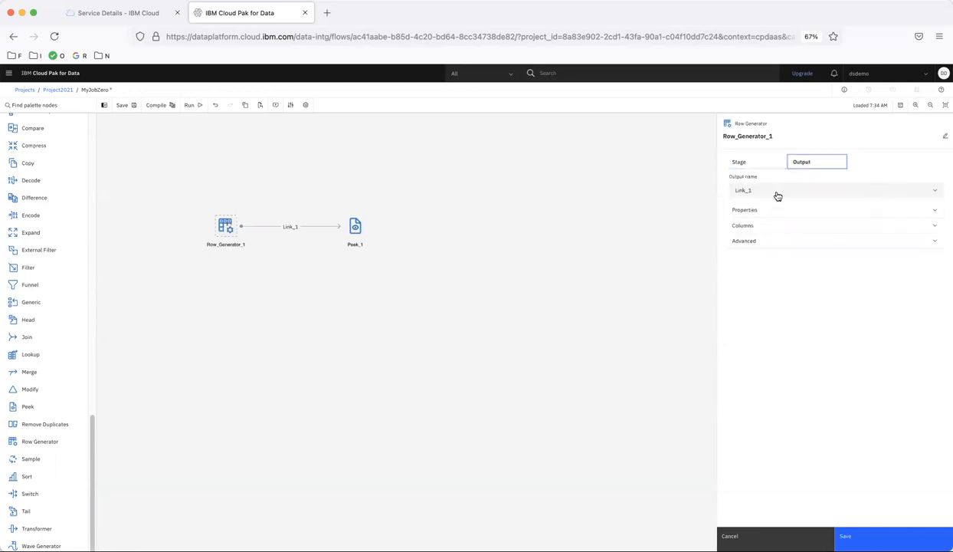
{"action": "left_click", "coordinate": [748, 227]}
{"action": "left_click", "coordinate": [754, 260]}
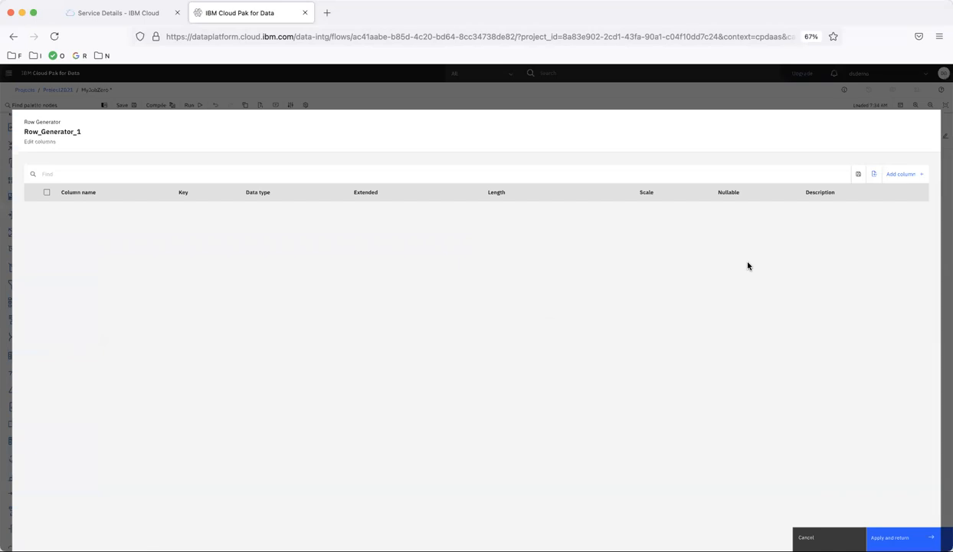
{"action": "left_click", "coordinate": [901, 175]}
{"action": "left_click", "coordinate": [901, 176]}
{"action": "left_click", "coordinate": [902, 176]}
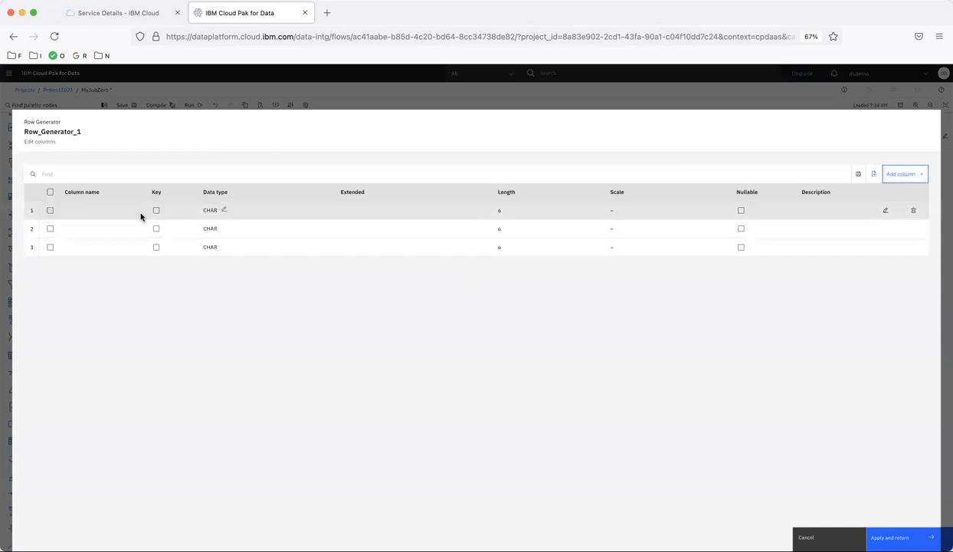
Name the three columns FirstName, LastName and Age
{"action": "left_click", "coordinate": [118, 213]}
{"action": "type", "text": "FirstName"}
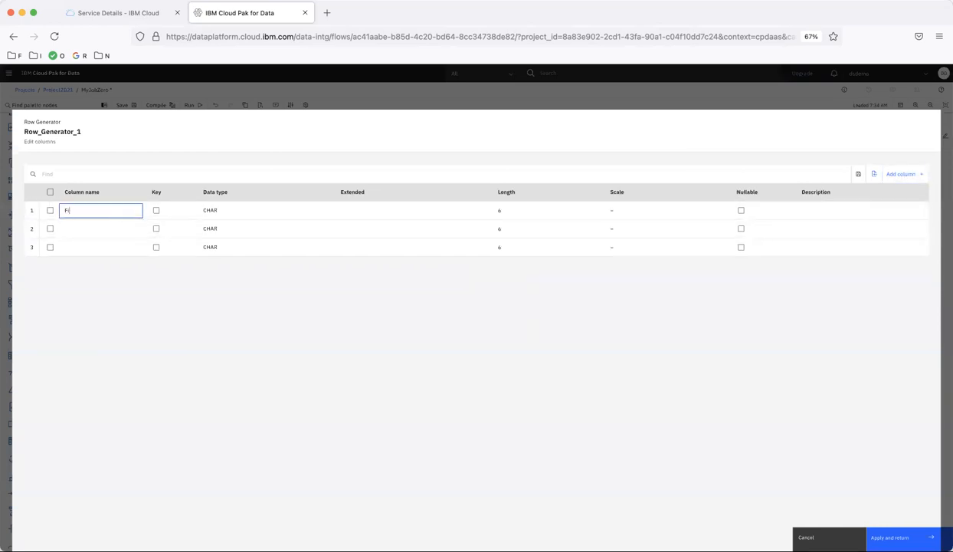
{"action": "key", "text": "Return"}
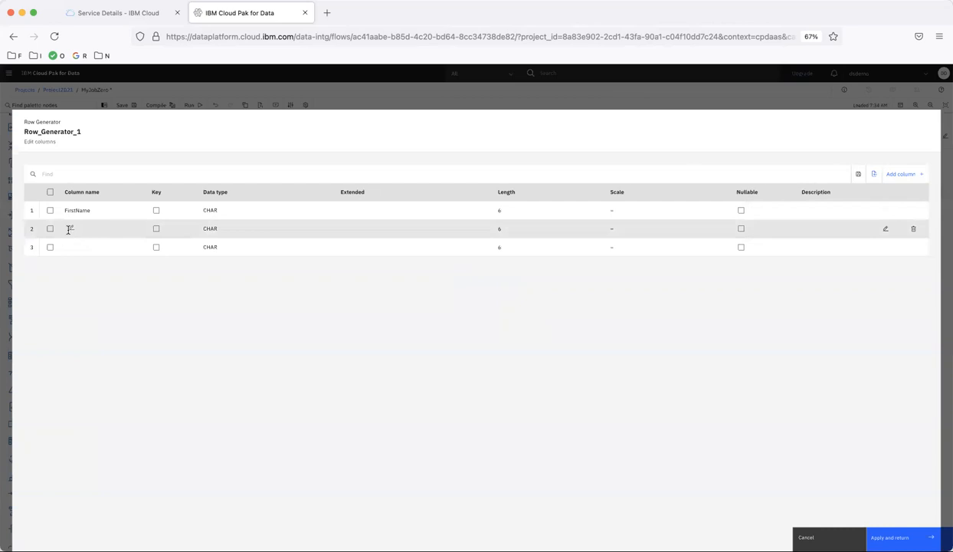
{"action": "left_click", "coordinate": [71, 228]}
{"action": "type", "text": "LastName"}
{"action": "key", "text": "Return"}
{"action": "left_click", "coordinate": [72, 247]}
{"action": "type", "text": "Age"}
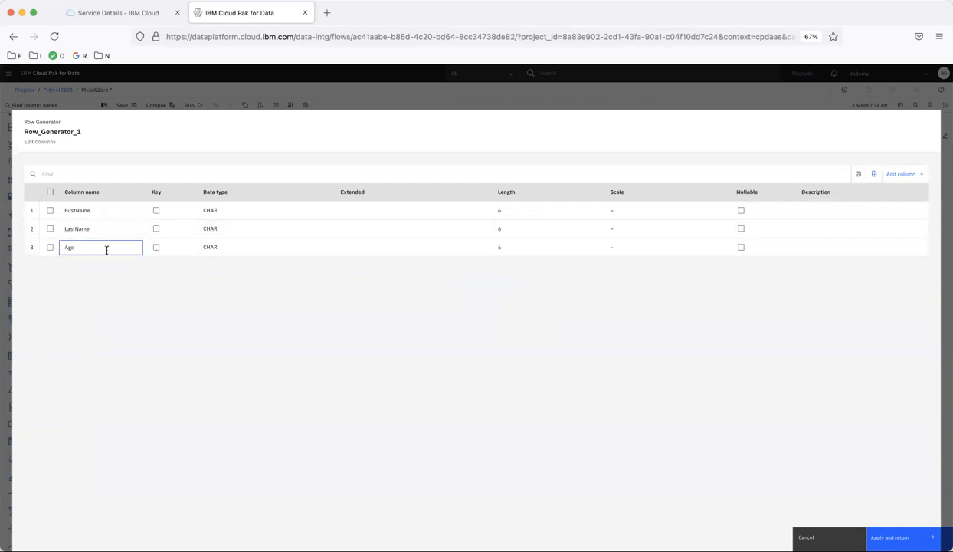
{"action": "key", "text": "Return"}
Change the Age column's data type to INTEGER
{"action": "left_click", "coordinate": [230, 249]}
{"action": "left_click", "coordinate": [230, 250]}
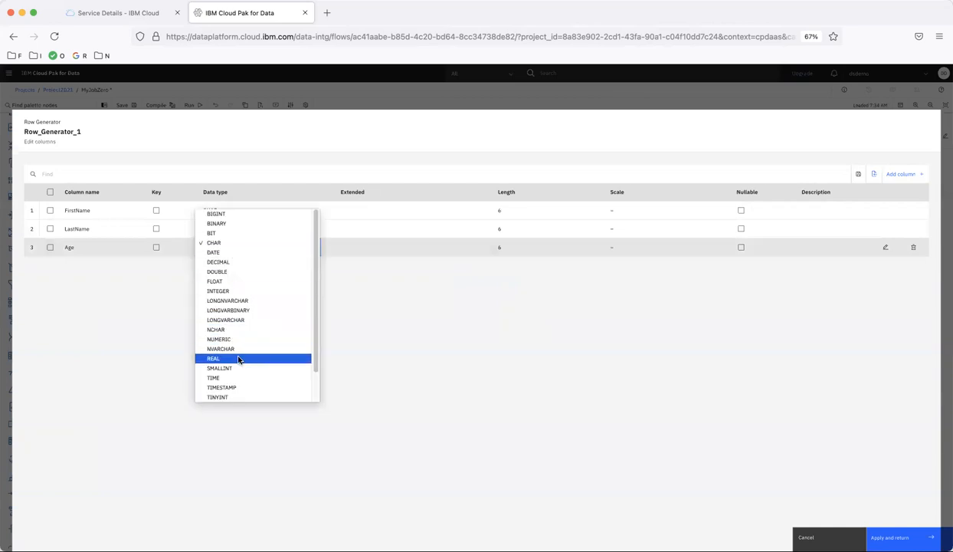
{"action": "left_click", "coordinate": [228, 291]}
{"action": "left_click", "coordinate": [571, 284]}
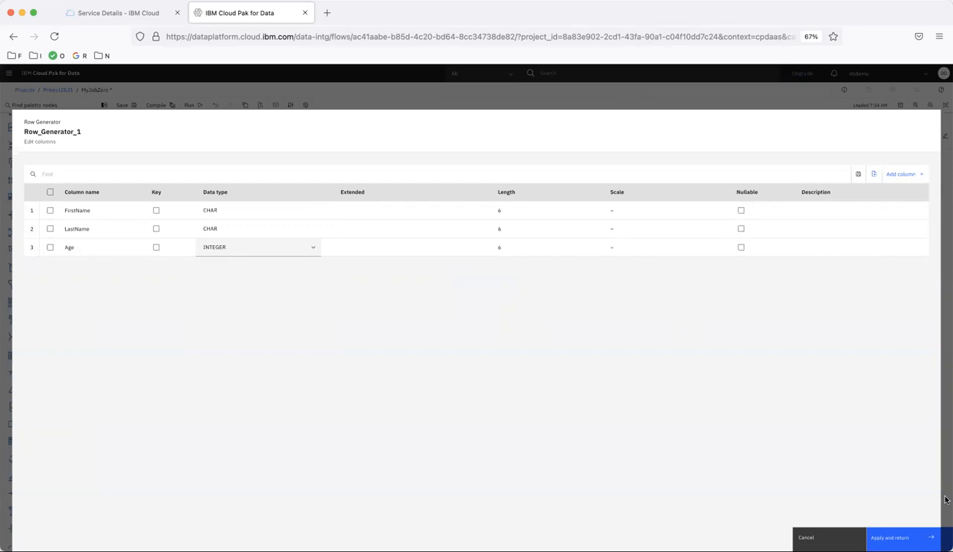
Apply the columns, keep Number of records at 10, and save Row_Generator_1's settings
{"action": "left_click", "coordinate": [893, 537]}
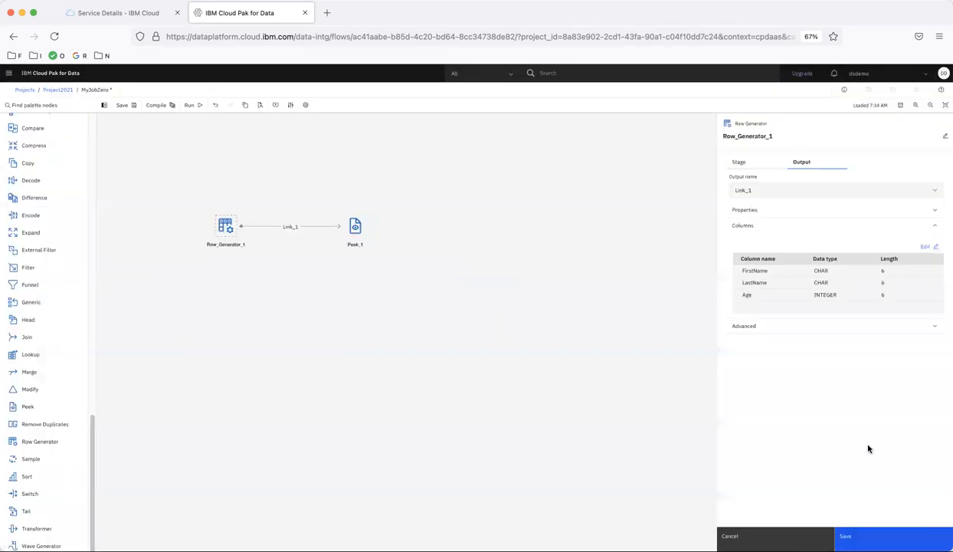
{"action": "left_click", "coordinate": [759, 211]}
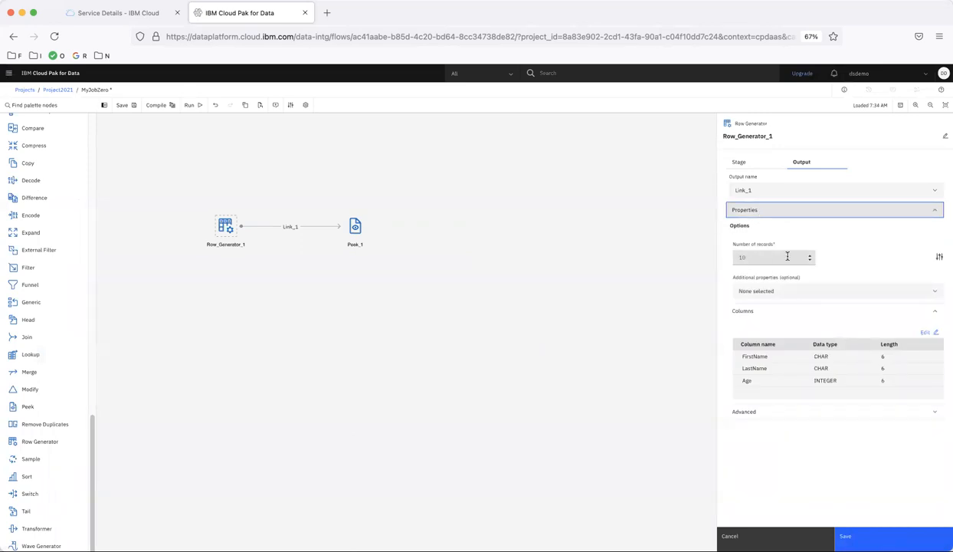
{"action": "left_click", "coordinate": [767, 258]}
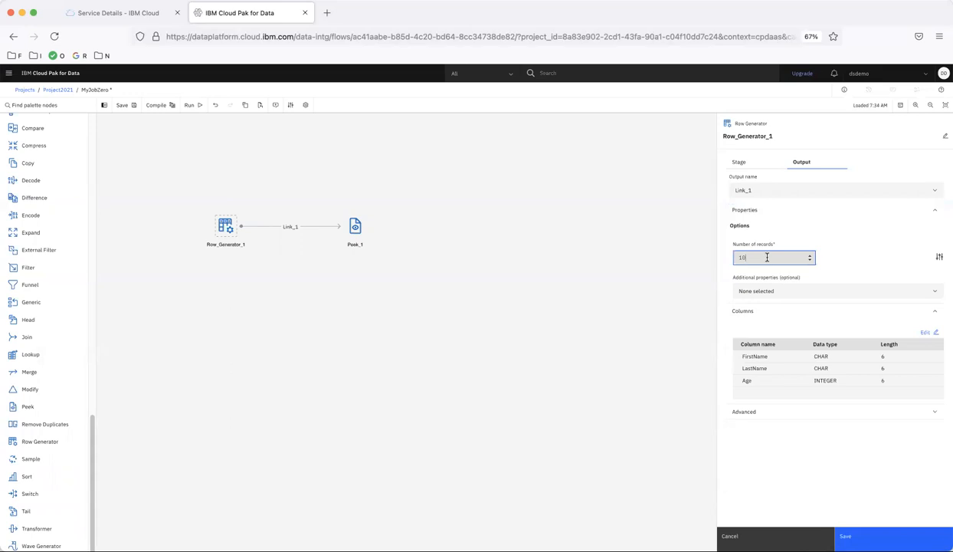
{"action": "left_click", "coordinate": [853, 536]}
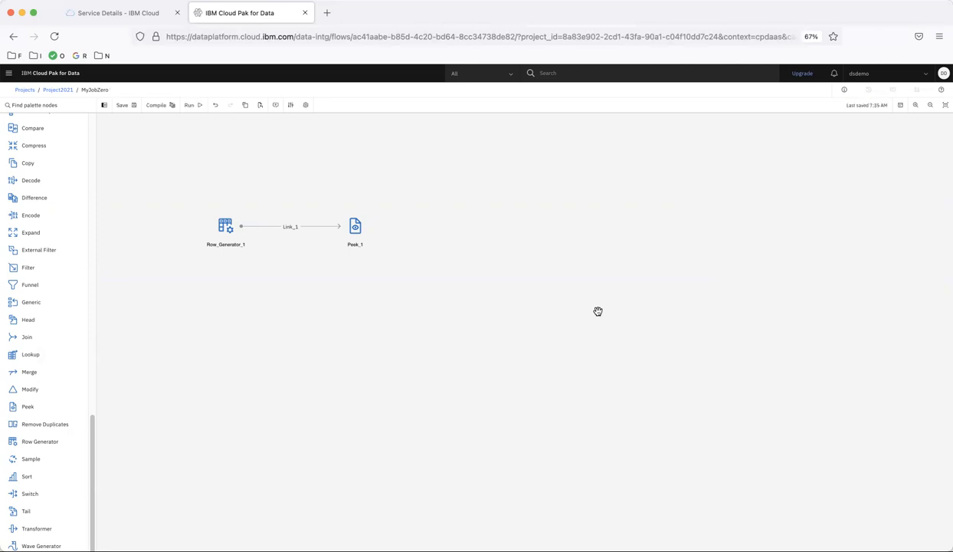
Compile MyJobZero and run the job from the Compile successful banner
{"action": "left_click", "coordinate": [157, 105]}
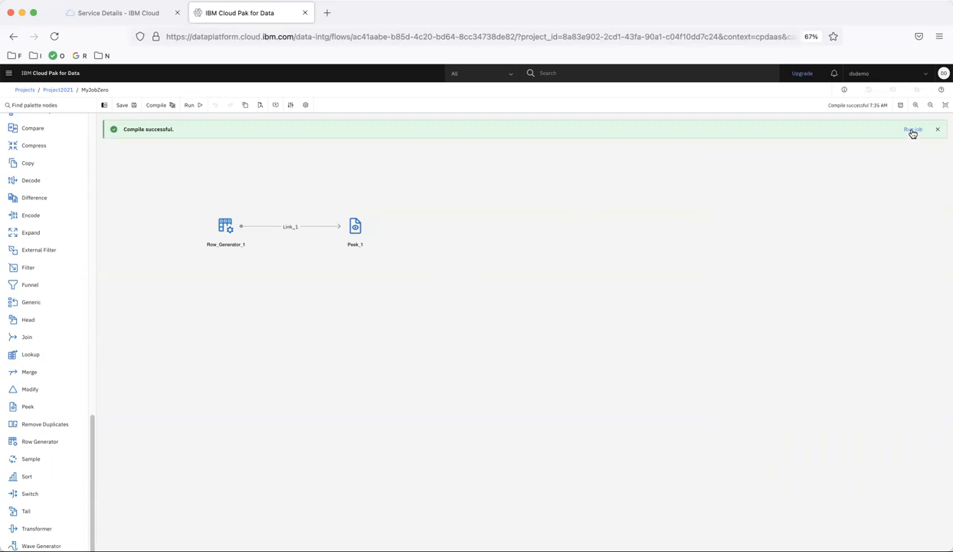
{"action": "left_click", "coordinate": [193, 106]}
Open the successful run's log and review the run time figures in row 25
{"action": "left_click", "coordinate": [910, 130]}
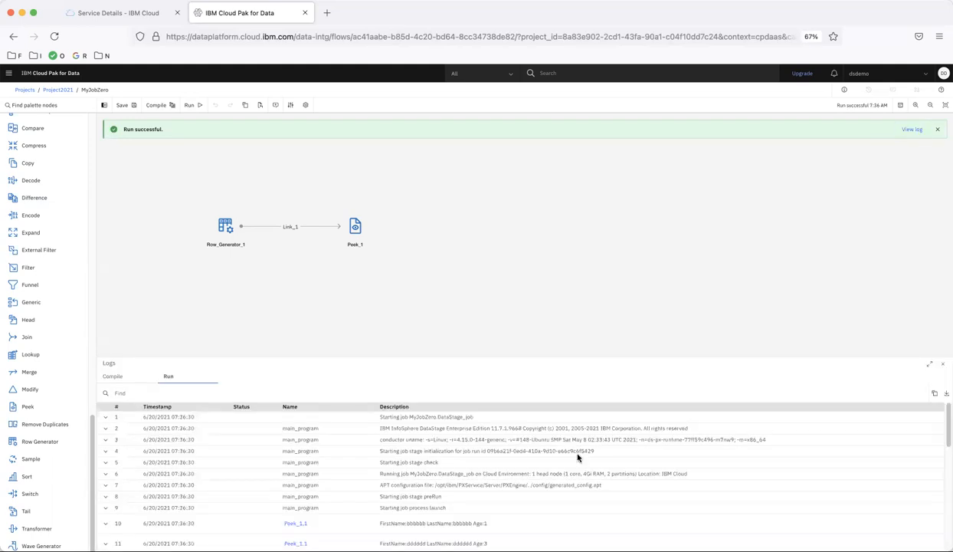
{"action": "scroll", "coordinate": [477, 421], "scroll_direction": "down", "scroll_amount": 10}
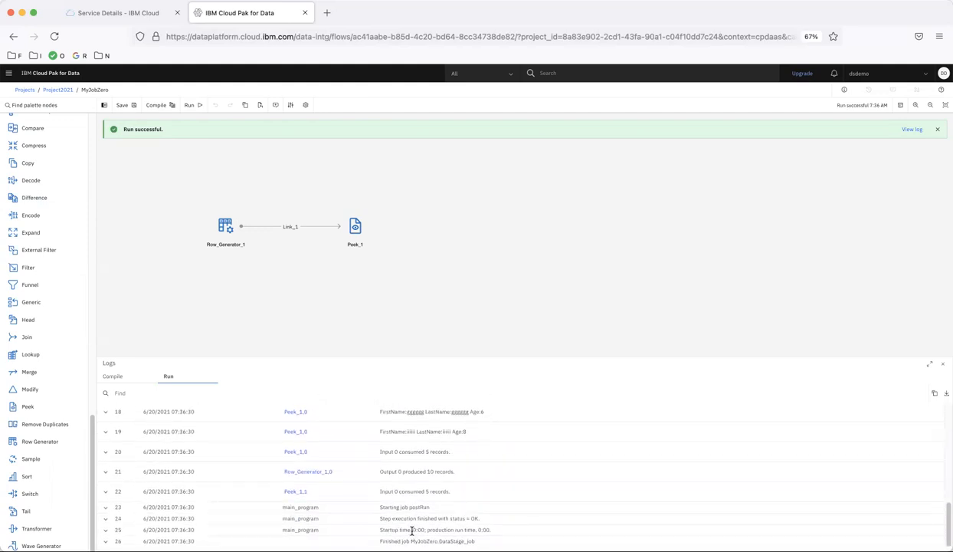
{"action": "left_click_drag", "start_coordinate": [413, 530], "coordinate": [490, 529]}
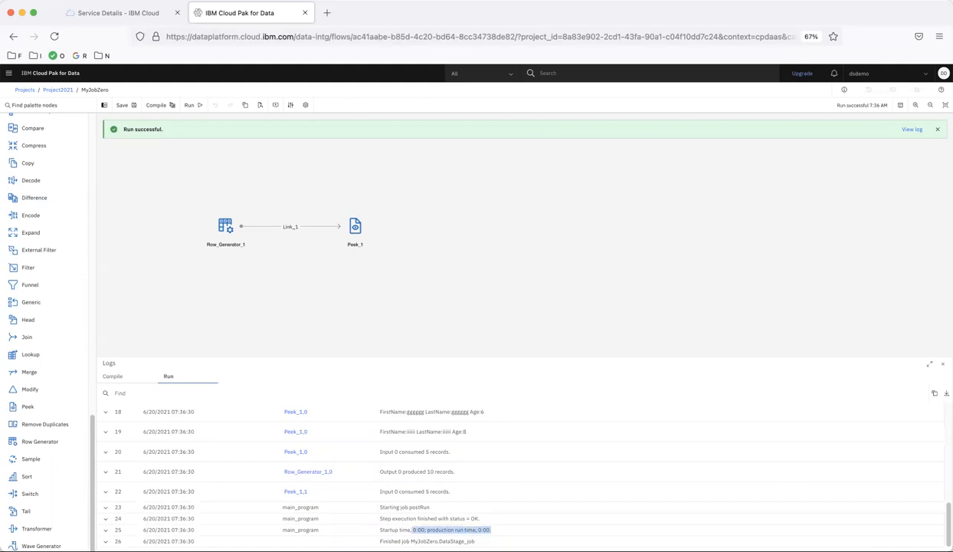
{"action": "scroll", "coordinate": [496, 533], "scroll_direction": "up", "scroll_amount": 10}
{"action": "scroll", "coordinate": [495, 534], "scroll_direction": "down", "scroll_amount": 5}
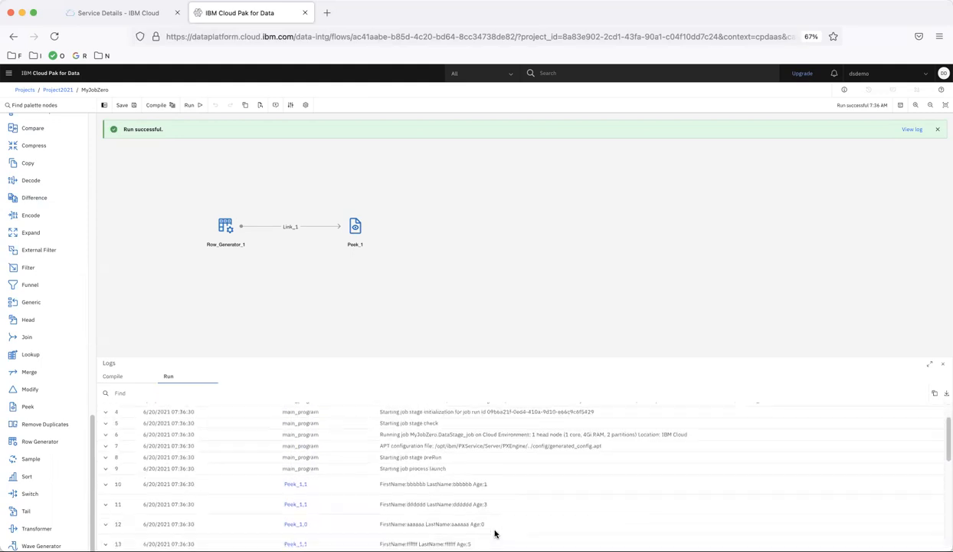
{"action": "scroll", "coordinate": [495, 533], "scroll_direction": "down", "scroll_amount": 2}
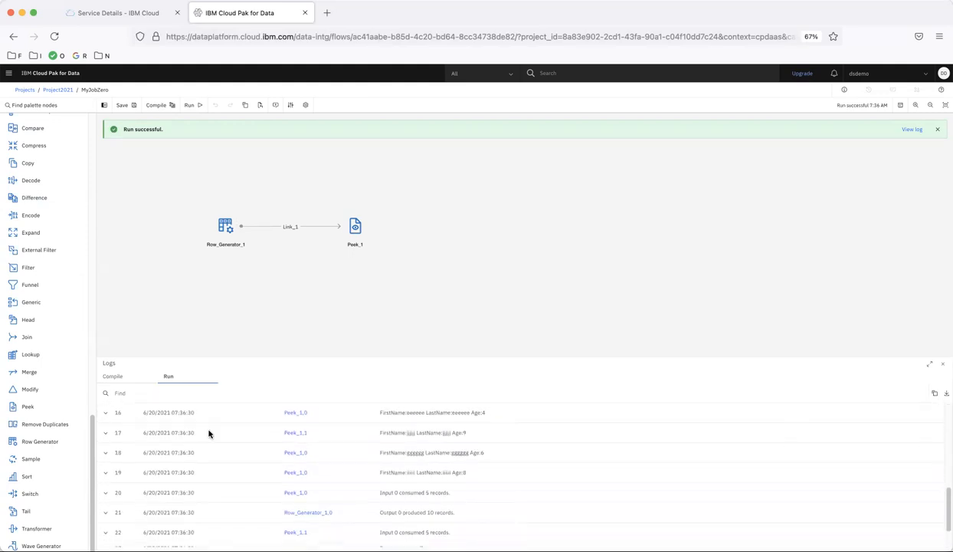
Filter the log to peek_ entries and highlight a generated first name, last name and age 7
{"action": "left_click", "coordinate": [168, 393]}
{"action": "type", "text": "peek_"}
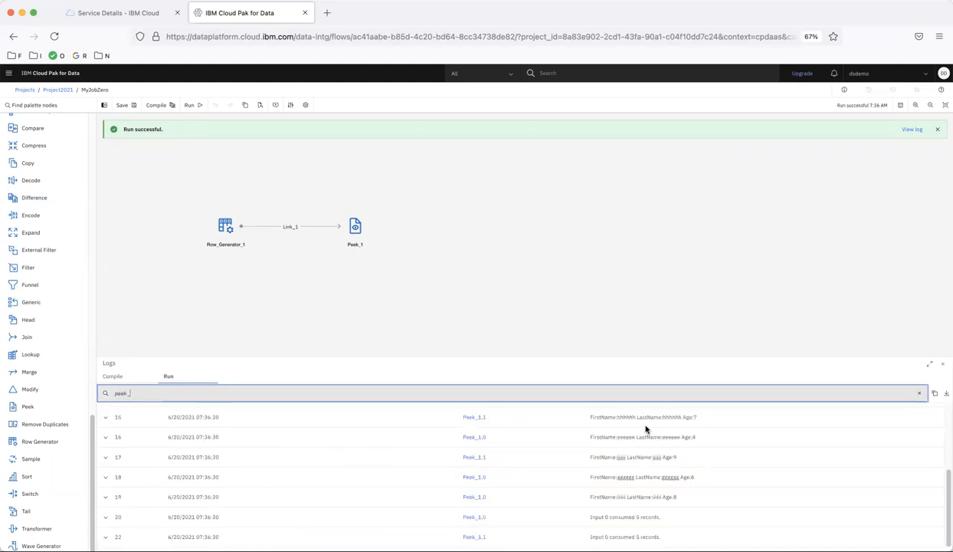
{"action": "double_click", "coordinate": [626, 418]}
{"action": "double_click", "coordinate": [672, 418]}
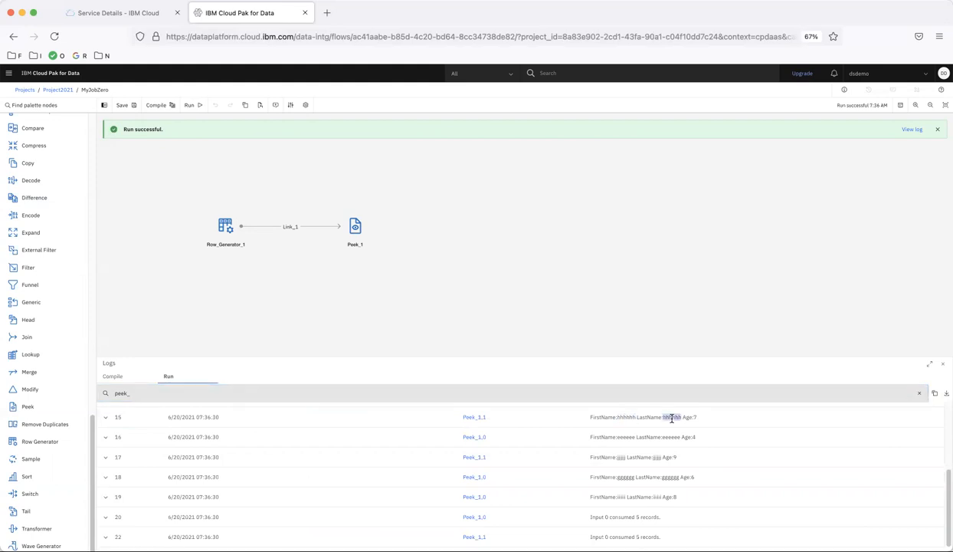
{"action": "double_click", "coordinate": [695, 417]}
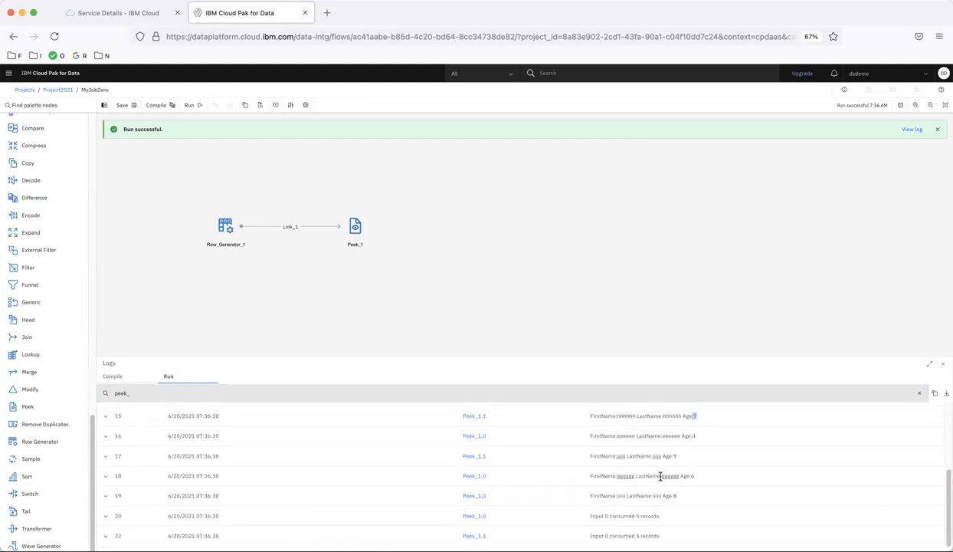
{"action": "scroll", "coordinate": [661, 476], "scroll_direction": "up", "scroll_amount": 3}
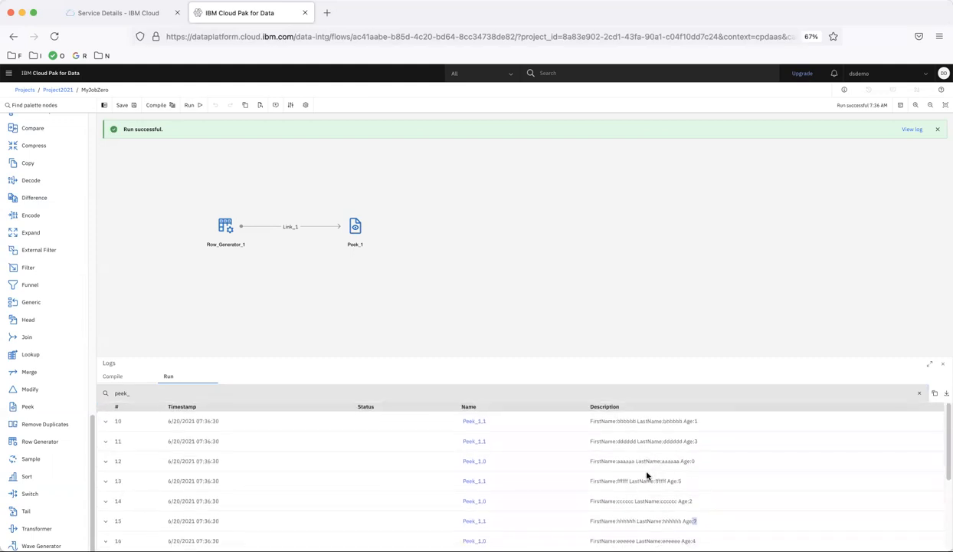